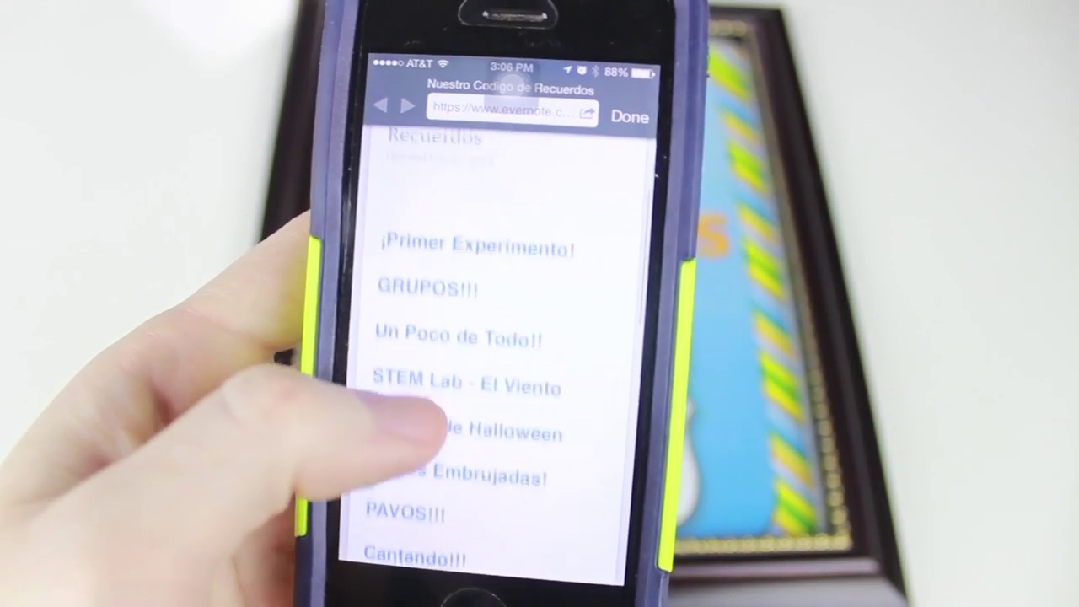
# - Play the Peppermint class video from the note's link list
pyautogui.scroll(-4, 489, 337)
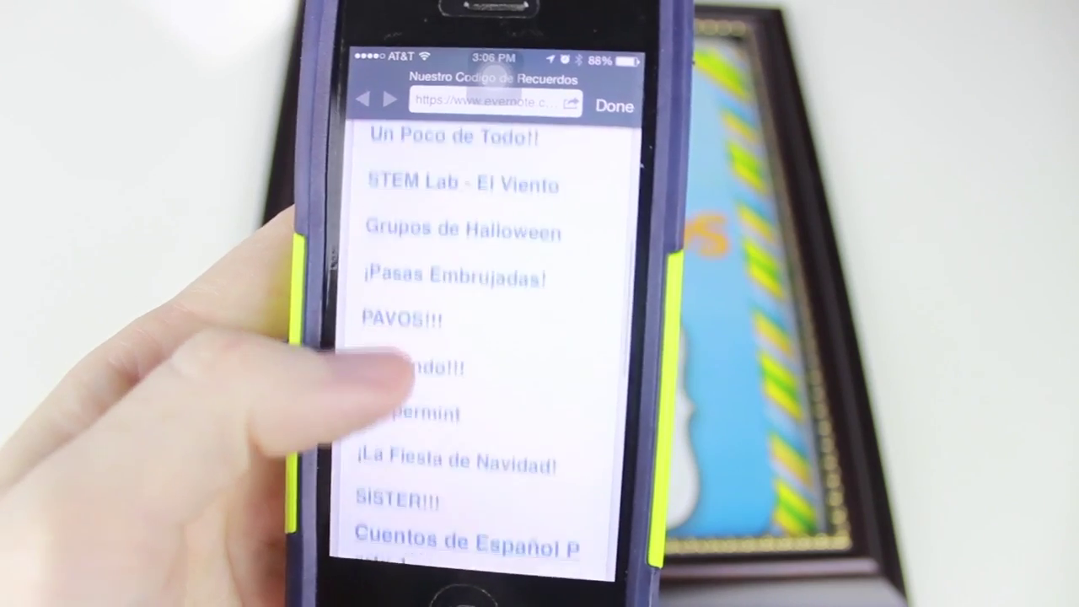
pyautogui.scroll(-4, 489, 337)
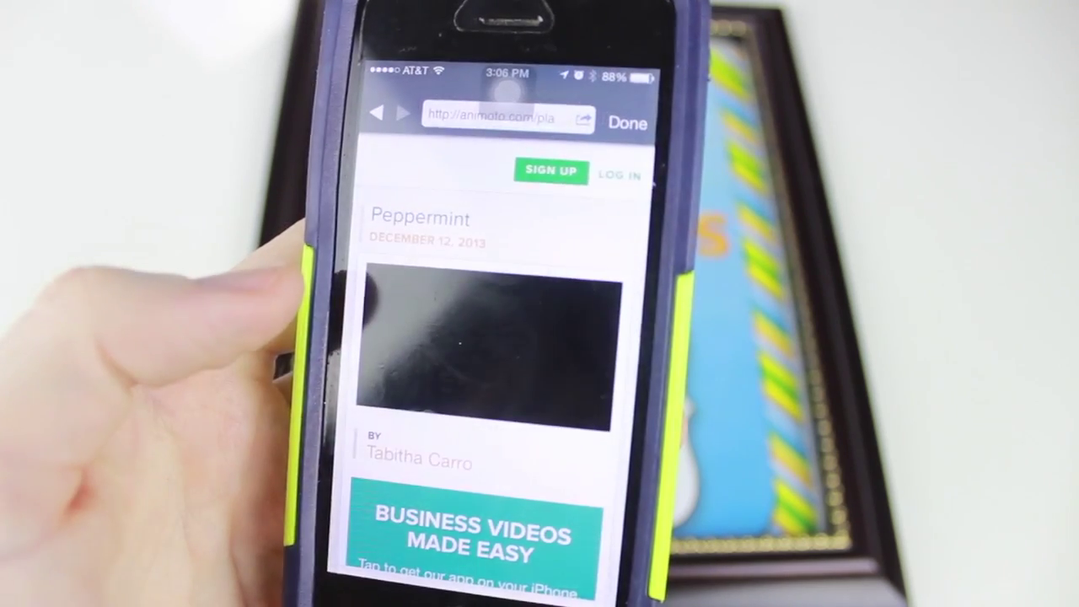
pyautogui.click(485, 358)
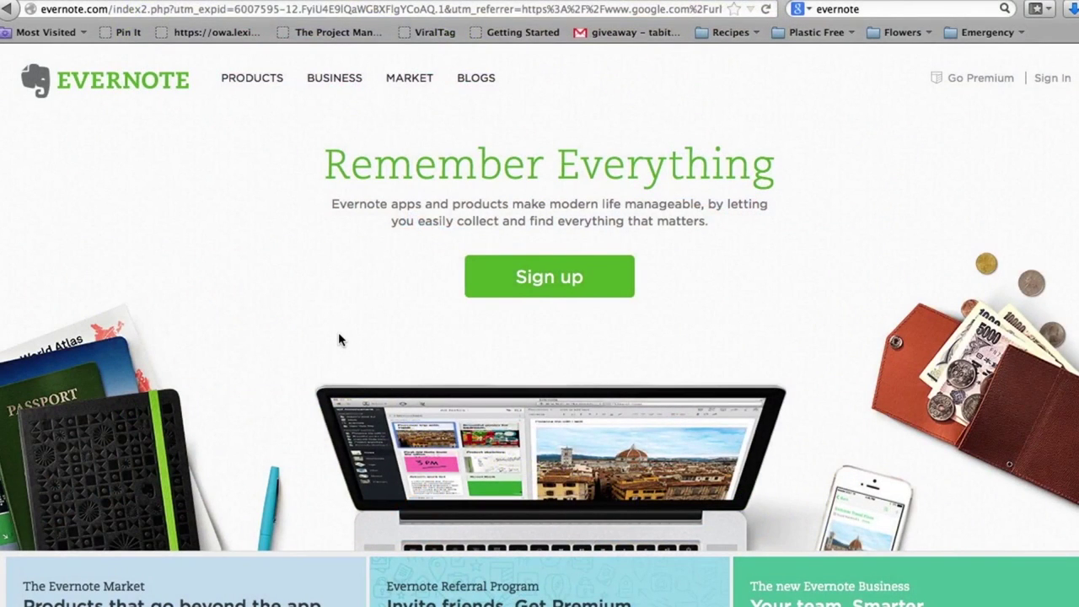
# - Create a new Evernote note titled 'Our Memory Code'
pyautogui.click(537, 284)
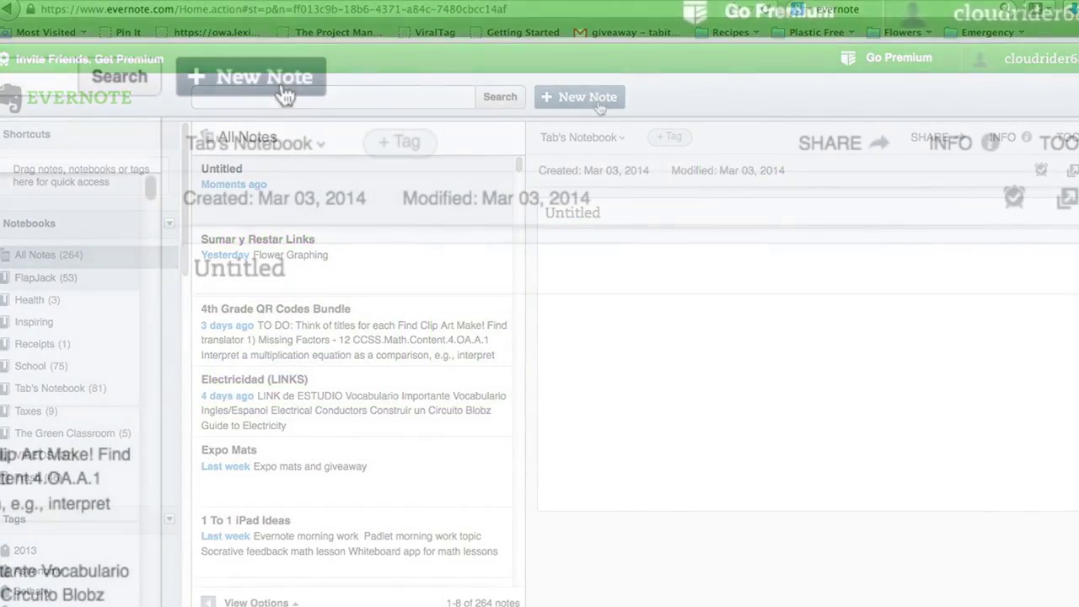
pyautogui.click(338, 267)
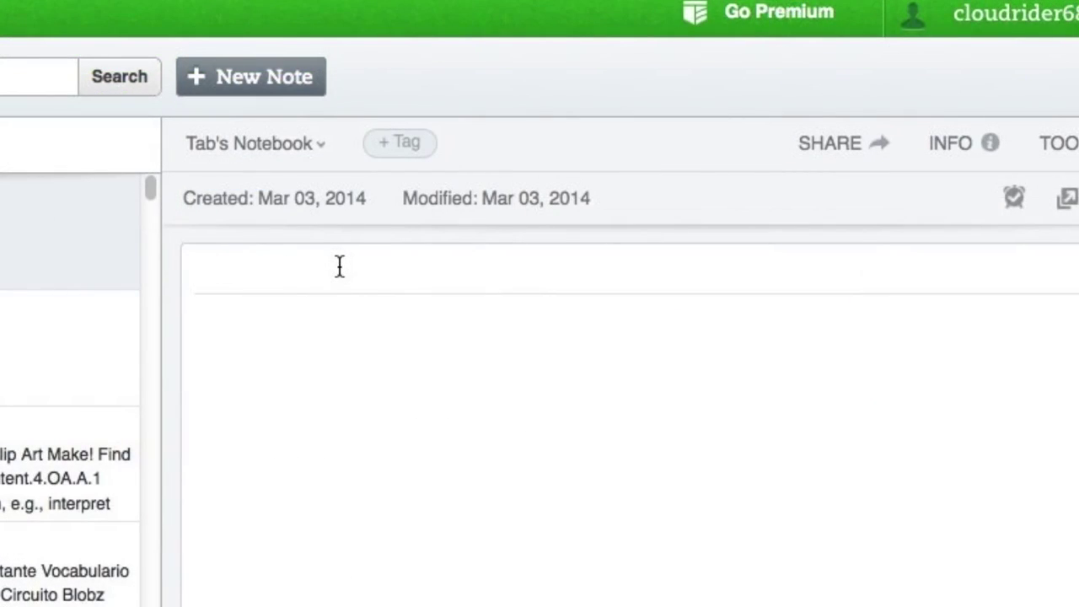
pyautogui.write('Our Memory')
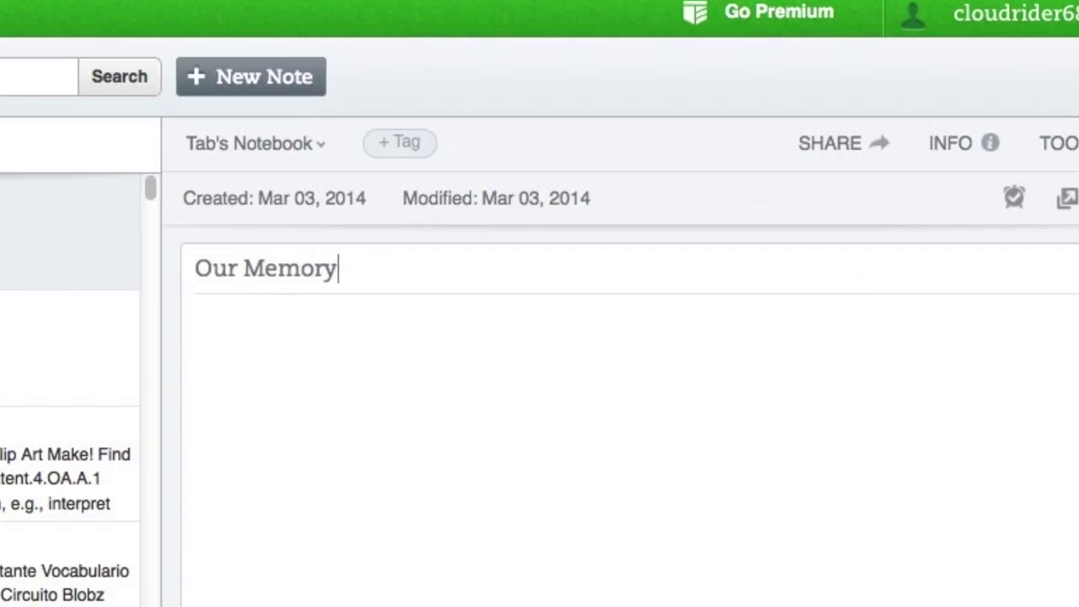
pyautogui.write(' Code')
# - Write the body line 'Field Trip to the Zoo' and select that line
pyautogui.click(333, 327)
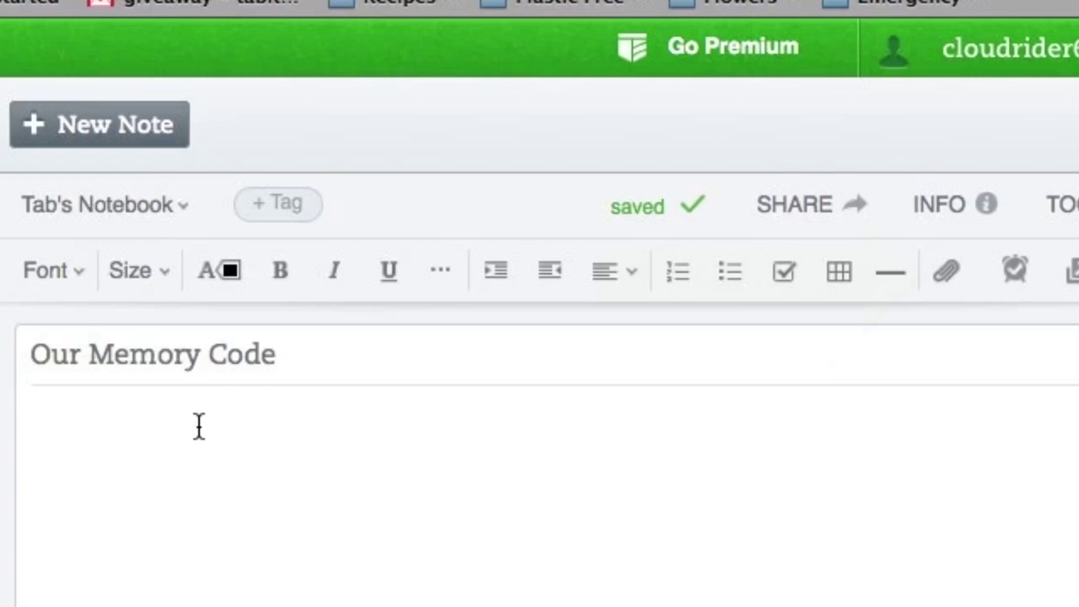
pyautogui.press('Return')
pyautogui.write('Fielf Trip t')
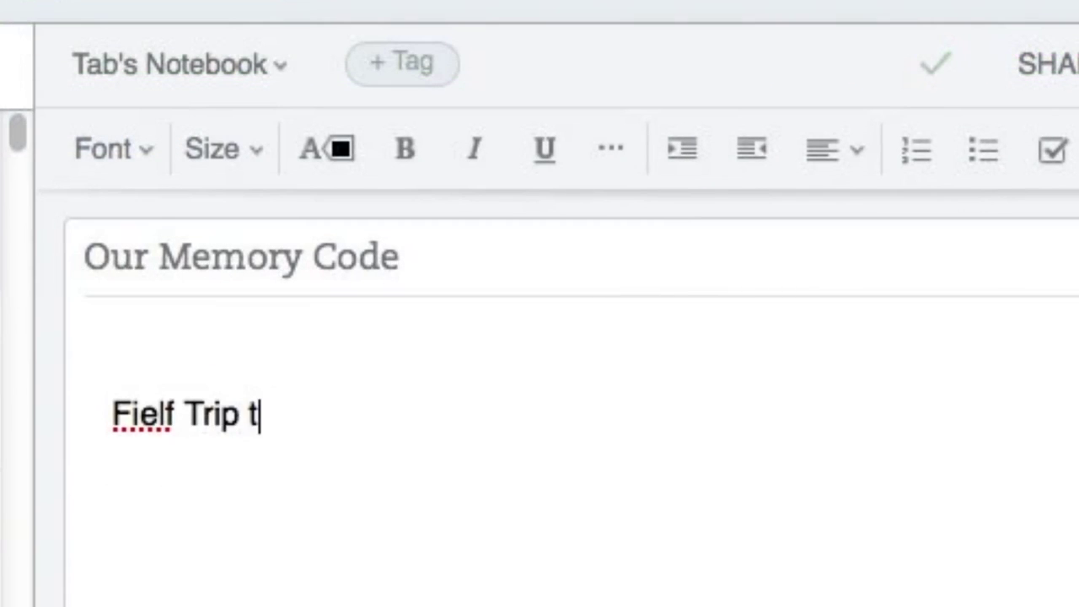
pyautogui.press('BackSpace')
pyautogui.press('BackSpace')
pyautogui.press('BackSpace')
pyautogui.press('BackSpace')
pyautogui.press('BackSpace')
pyautogui.press('BackSpace')
pyautogui.press('BackSpace')
pyautogui.press('BackSpace')
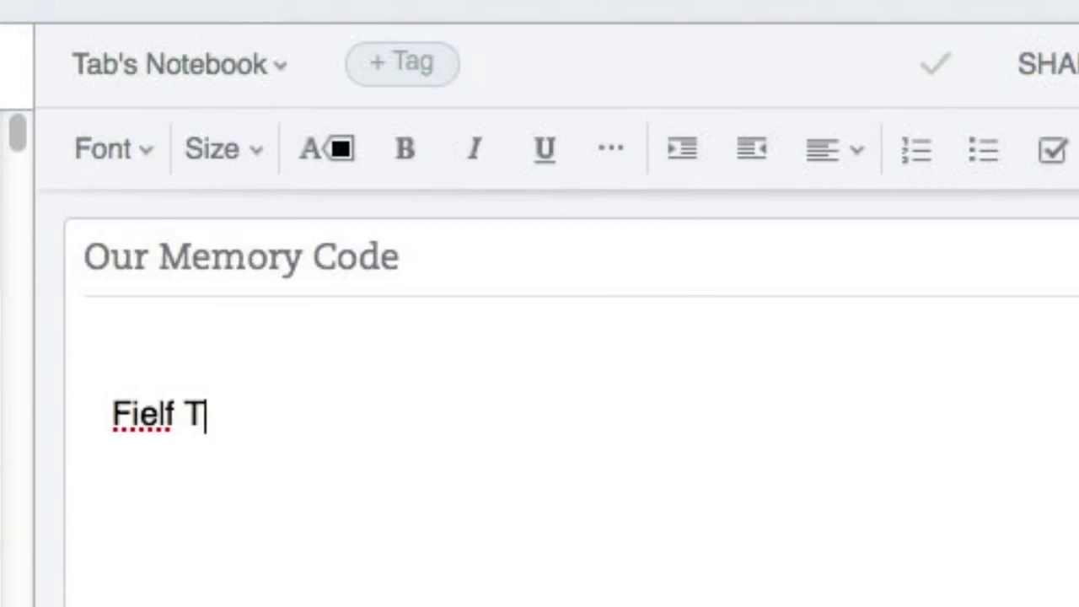
pyautogui.write('d T')
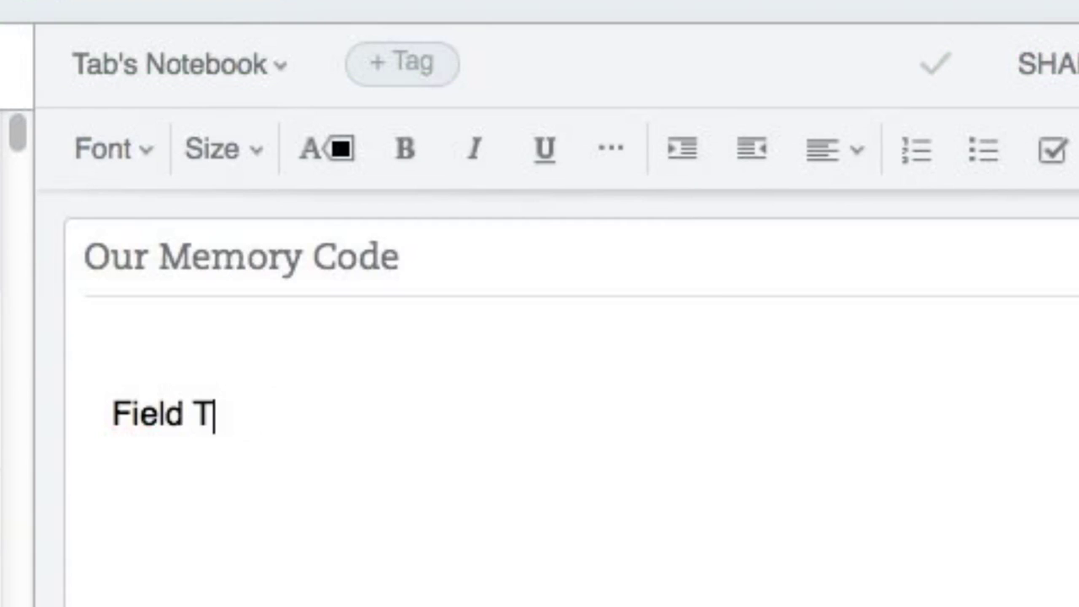
pyautogui.write('rip to the Zoo')
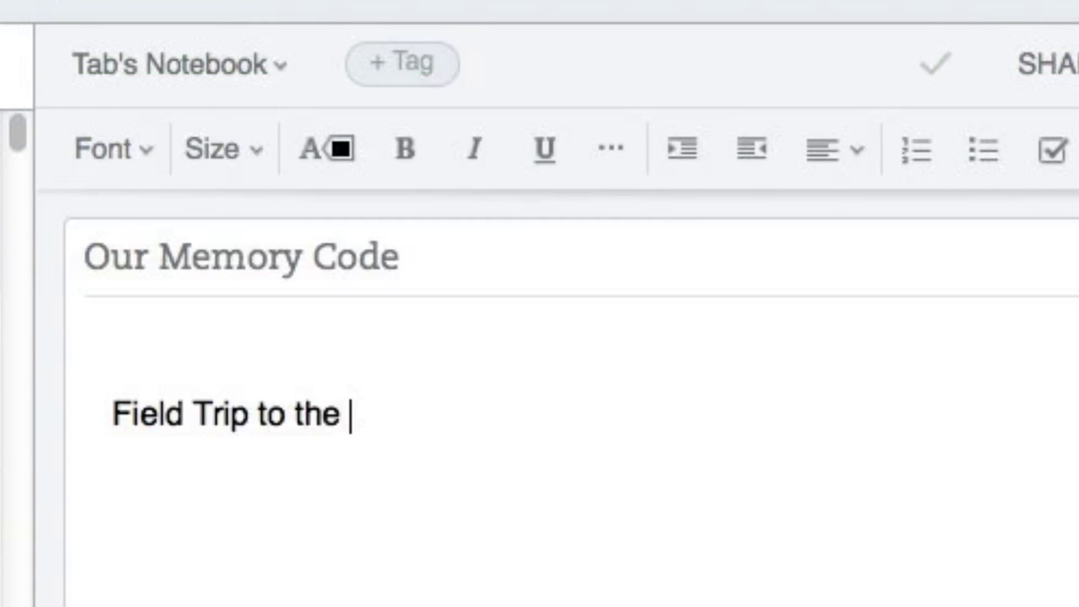
pyautogui.tripleClick(271, 416)
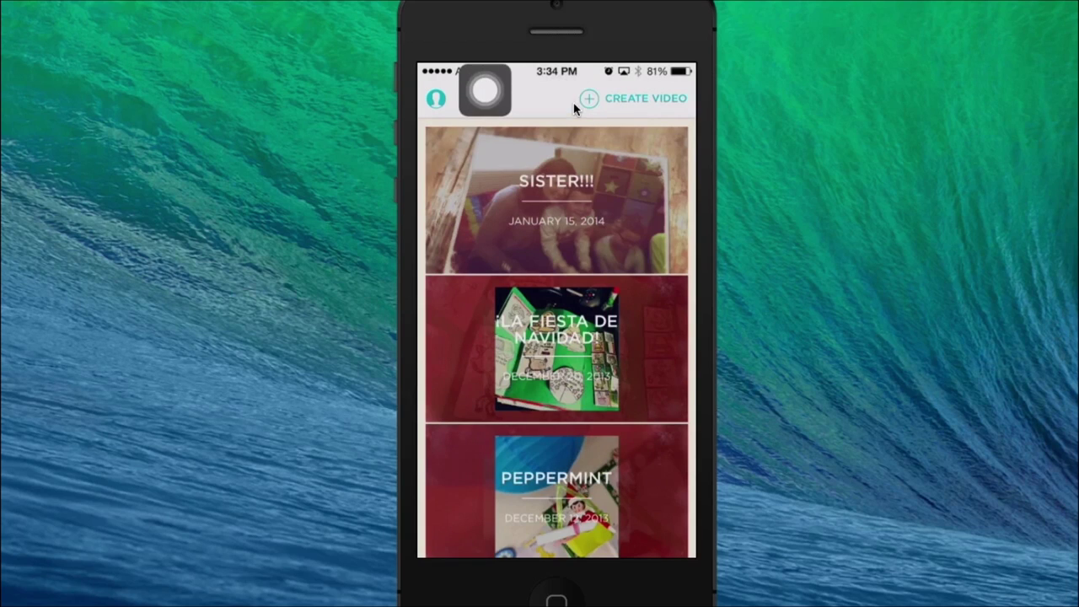
# - Make an Animoto video from today's photos with the intro title 'Field Trip'
pyautogui.click(619, 95)
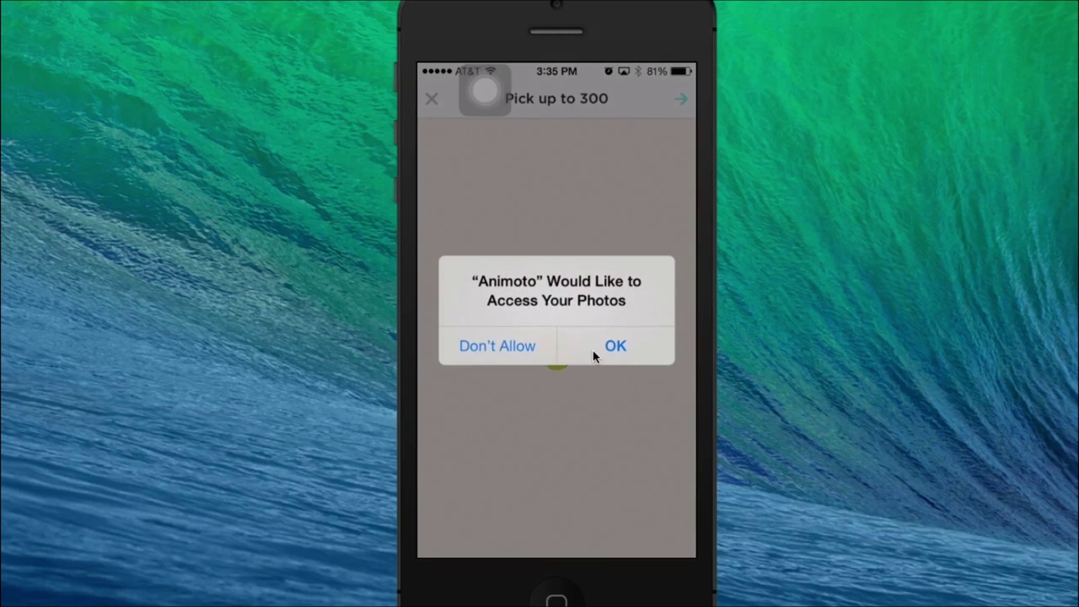
pyautogui.click(594, 355)
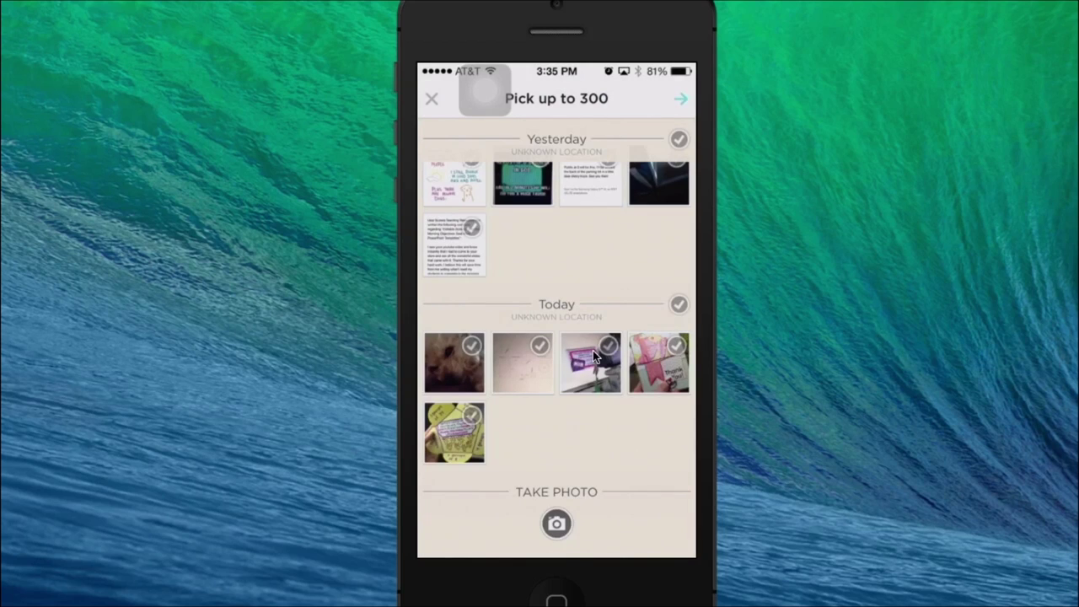
pyautogui.click(526, 387)
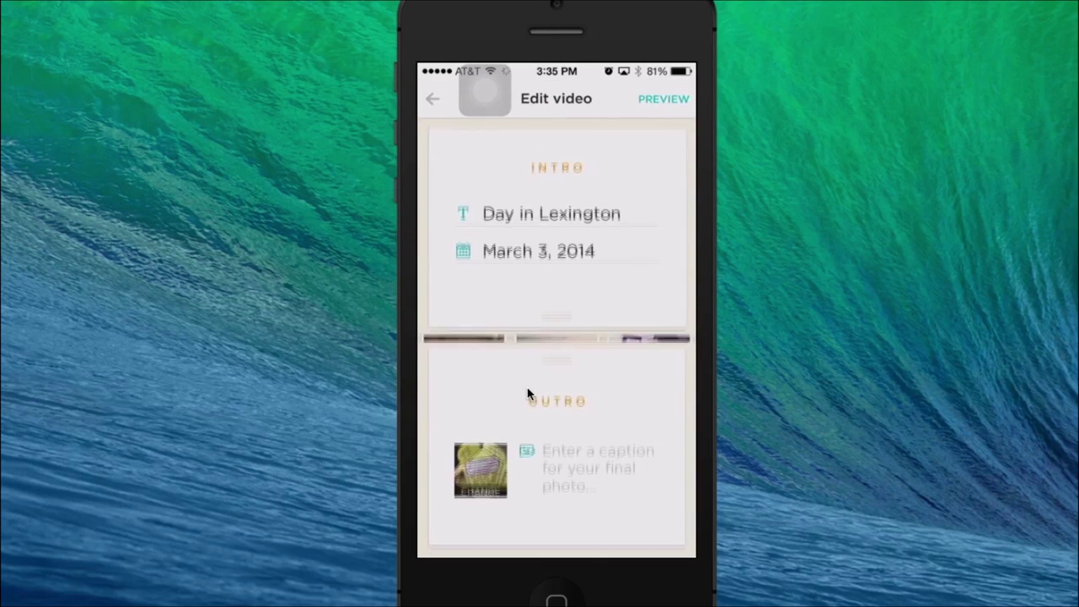
pyautogui.write('Field Trip')
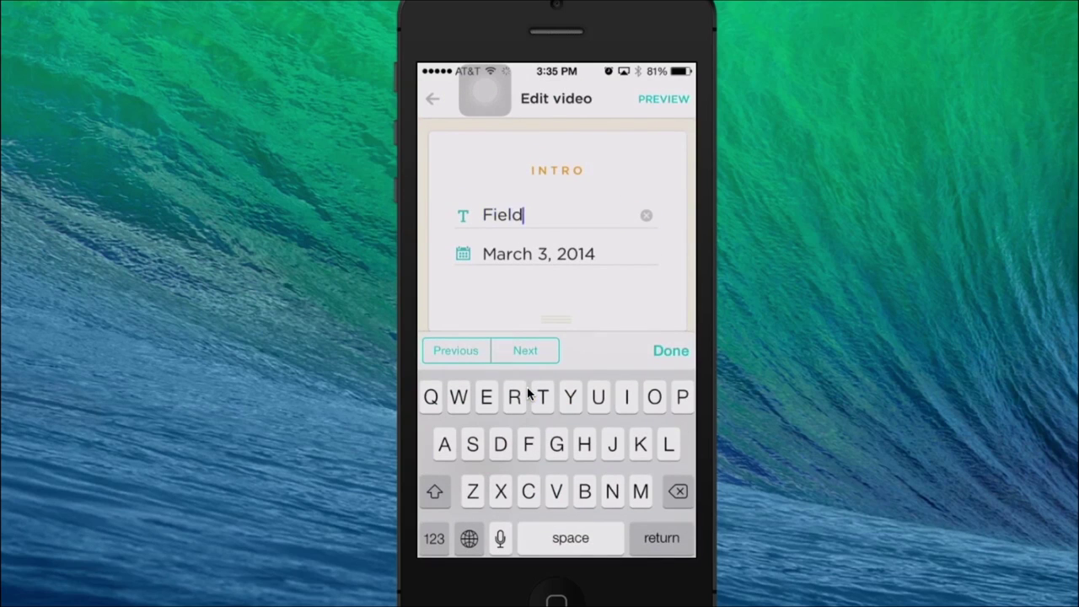
pyautogui.press('Return')
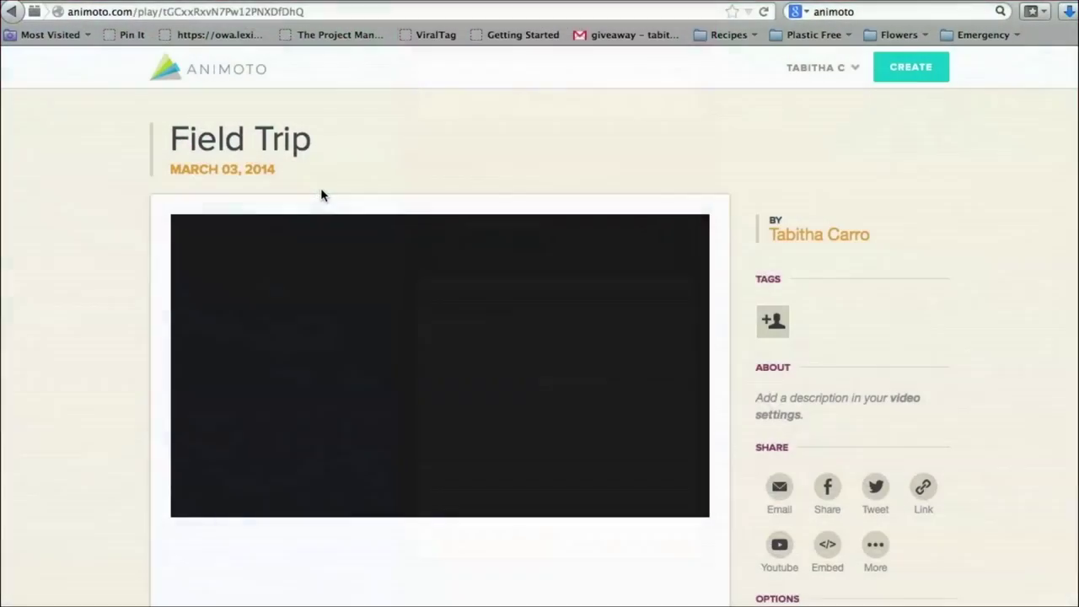
# - Copy the Field Trip video page's URL from the browser address bar
pyautogui.click(221, 11)
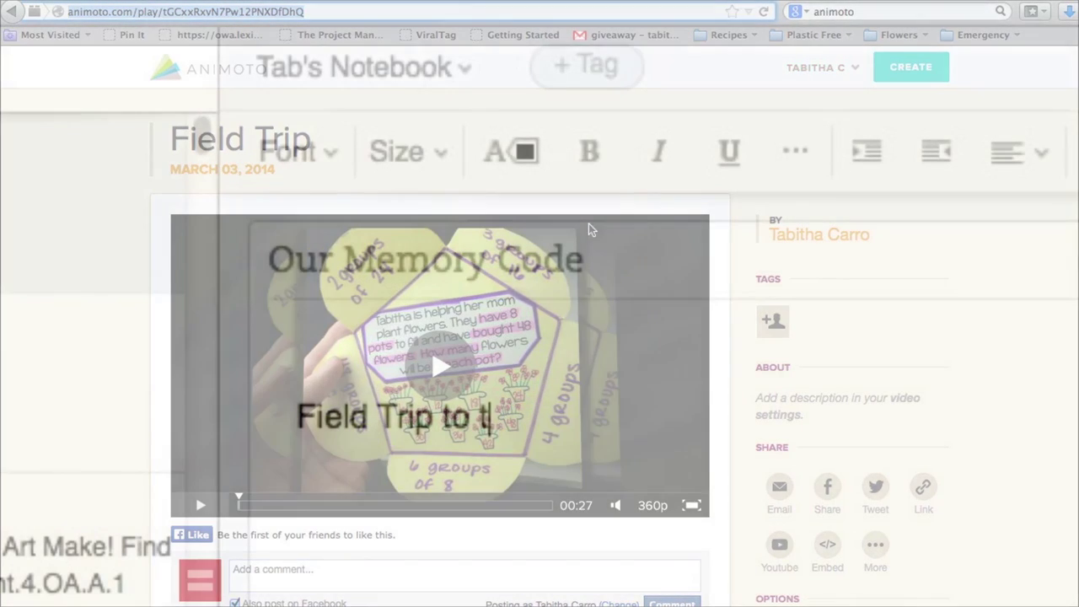
pyautogui.write('he Zoo')
# - Turn the 'Field Trip to the Zoo' line into a link to the copied video URL
pyautogui.tripleClick(456, 419)
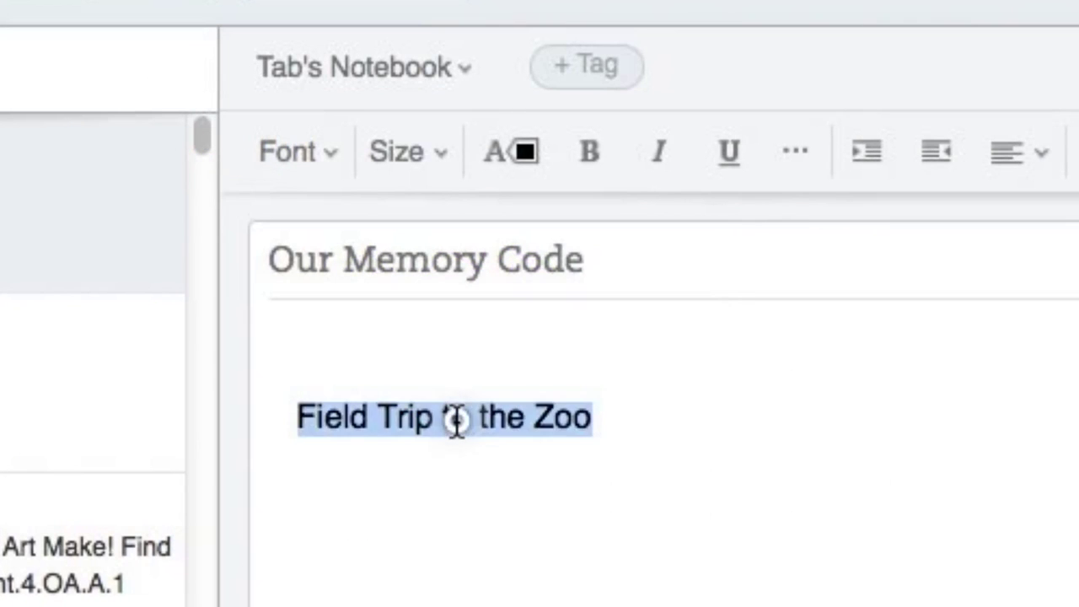
pyautogui.click(798, 160)
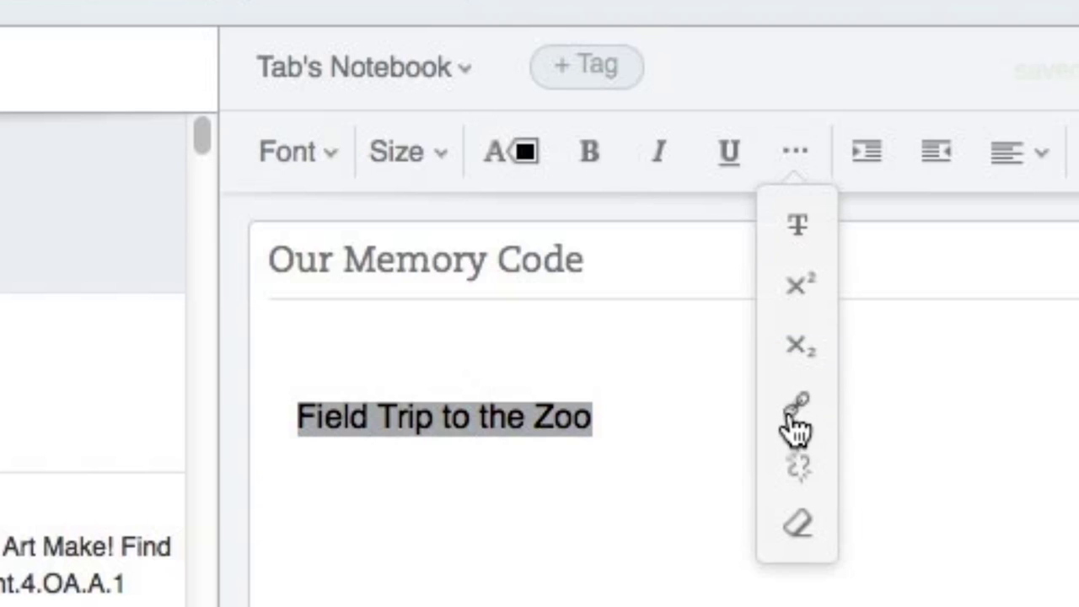
pyautogui.click(792, 410)
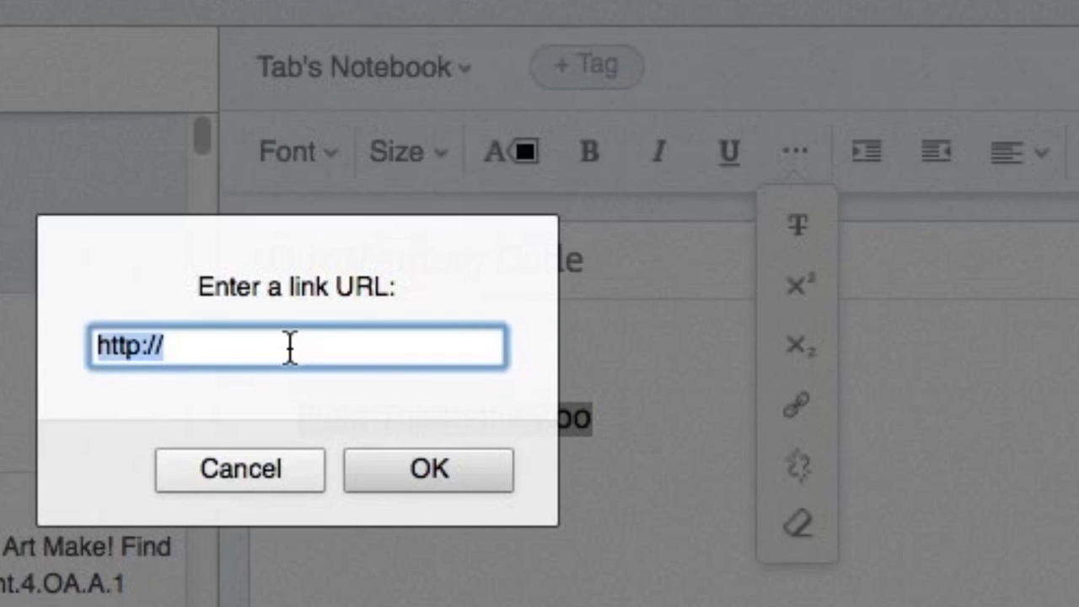
pyautogui.click(431, 471)
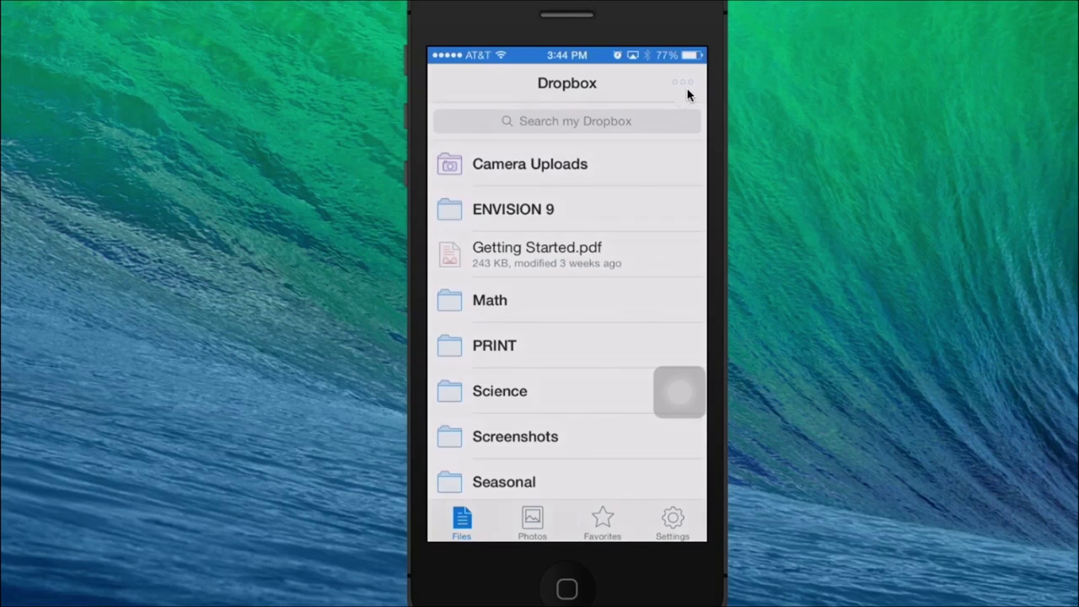
# - Upload the phone video to Dropbox and open sharing for 'Video Feb 28, 7 55 26 PM.mov'
pyautogui.click(684, 88)
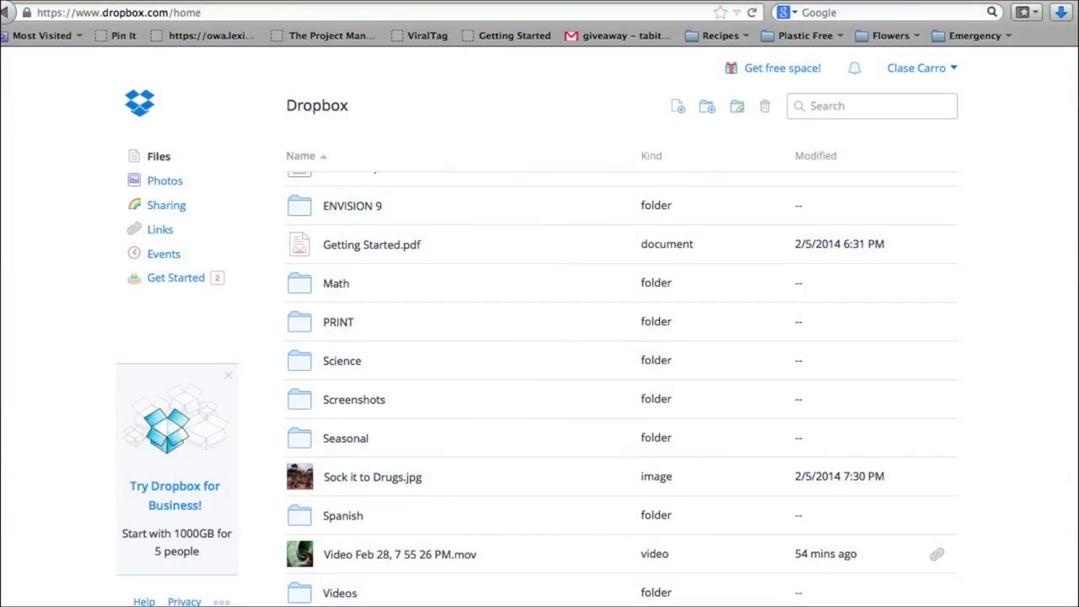
pyautogui.scroll(-1, 1050, 245)
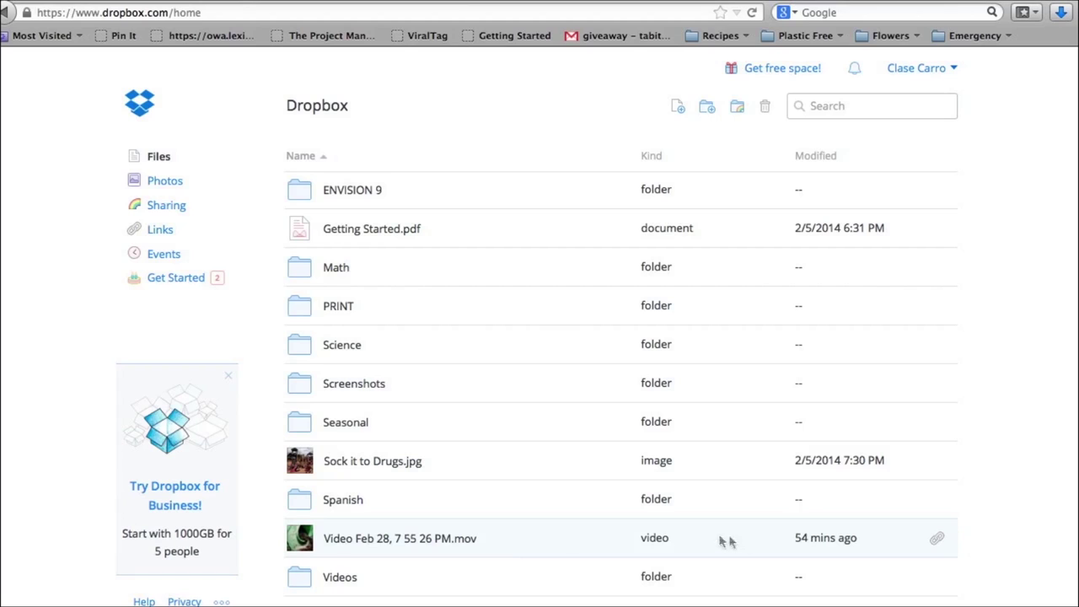
pyautogui.click(937, 540)
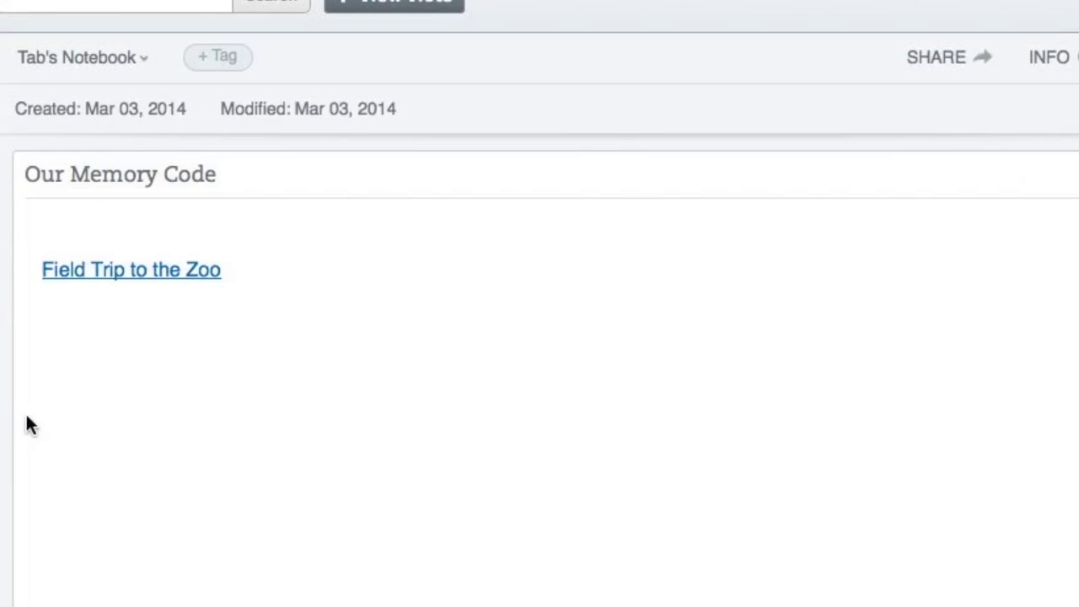
# - Copy the 'Our Memory Code' note's share link to the clipboard
pyautogui.click(974, 57)
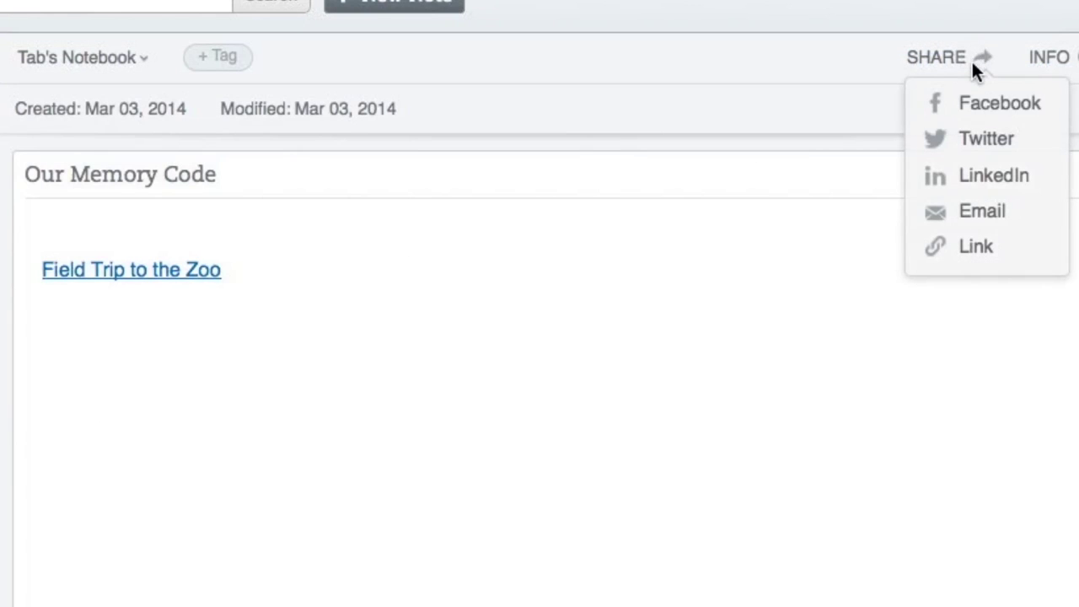
pyautogui.click(978, 246)
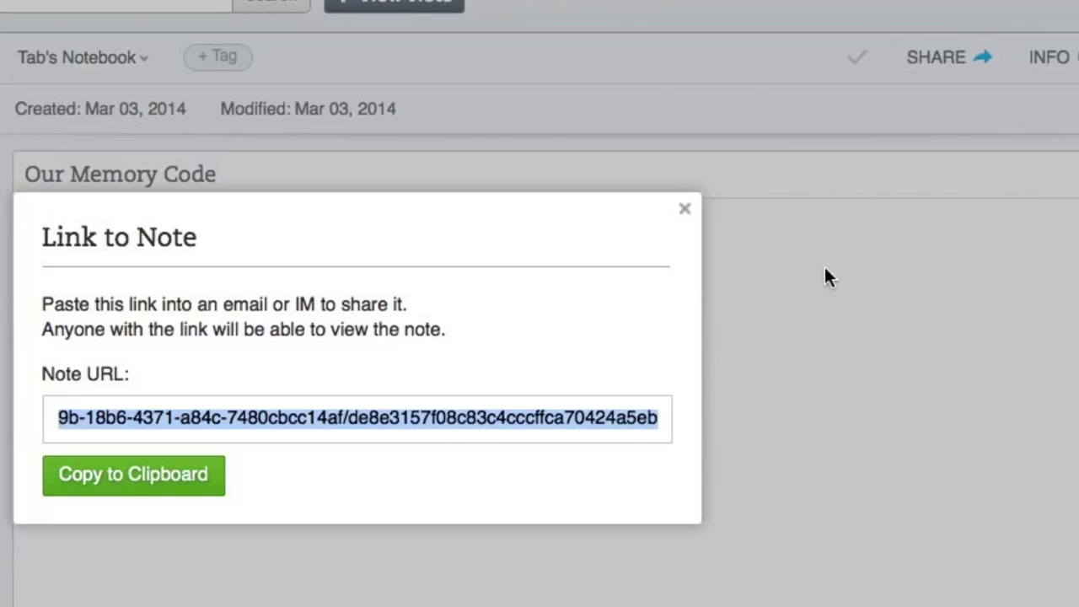
pyautogui.click(144, 480)
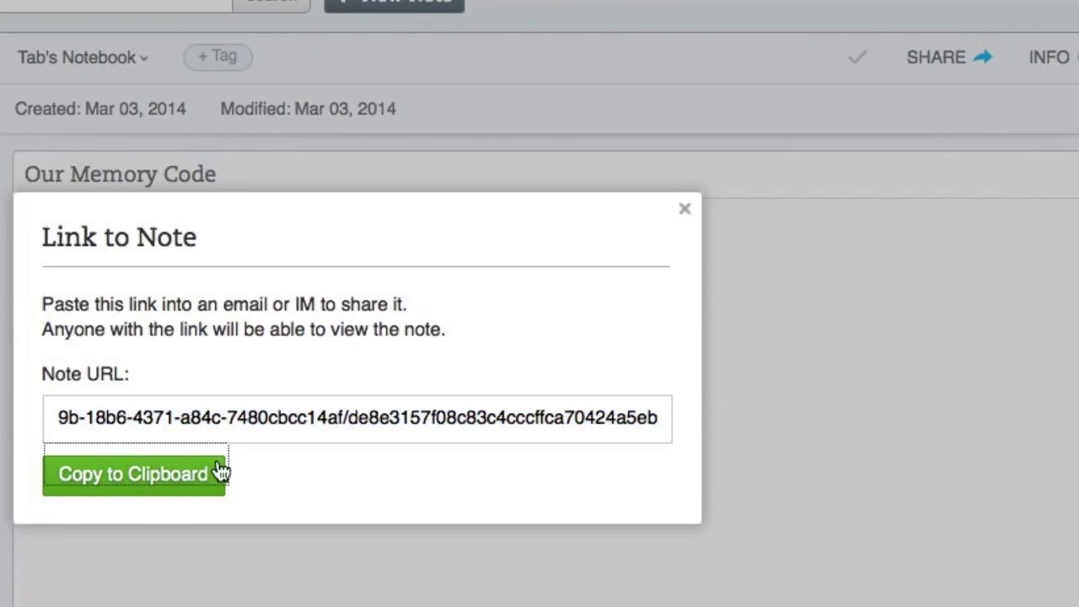
pyautogui.click(281, 410)
pyautogui.click(281, 410)
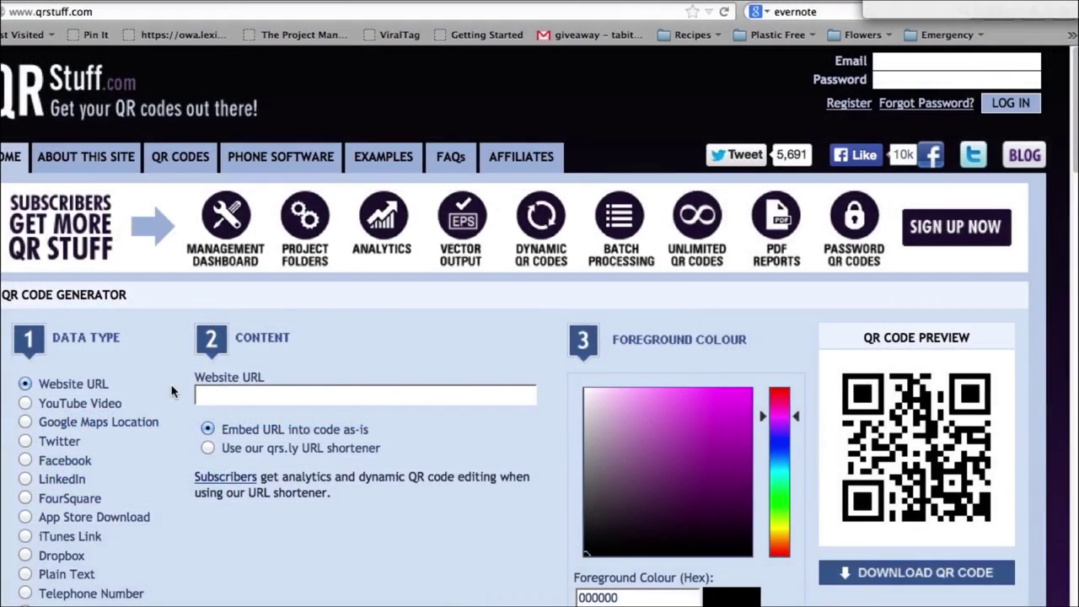
# - Generate a QR code for the note link using the qrs.ly shortener and export it to the Desktop
pyautogui.press('super+v')
pyautogui.click(208, 449)
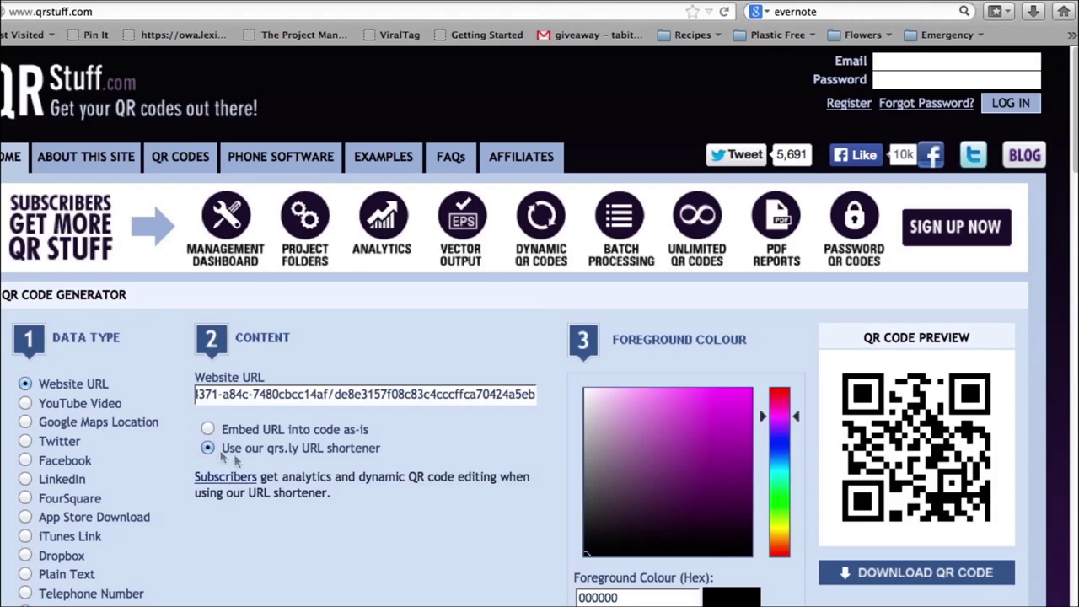
pyautogui.click(904, 574)
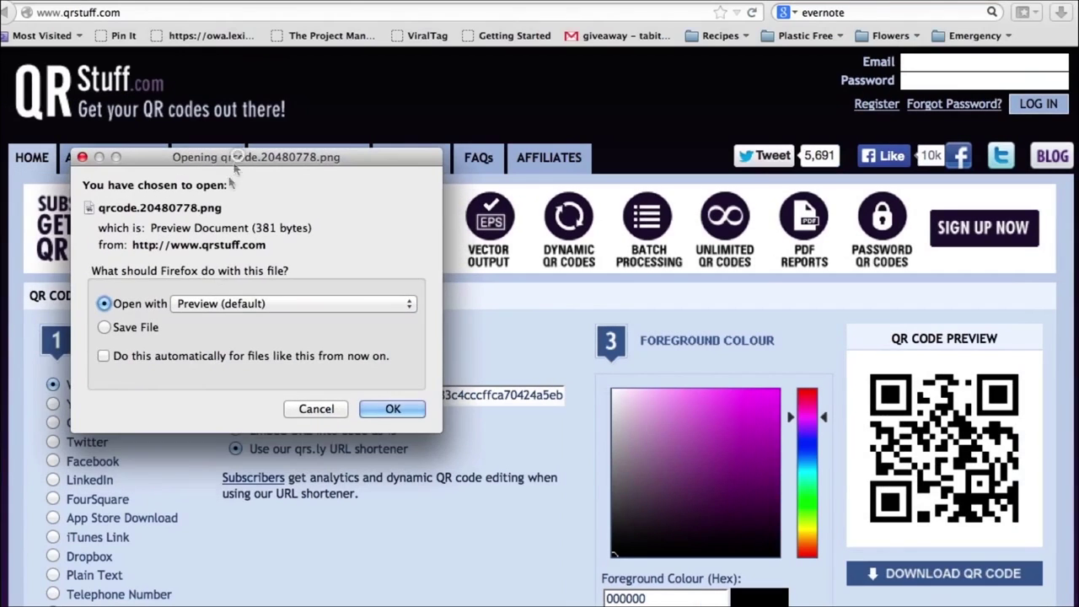
pyautogui.click(361, 410)
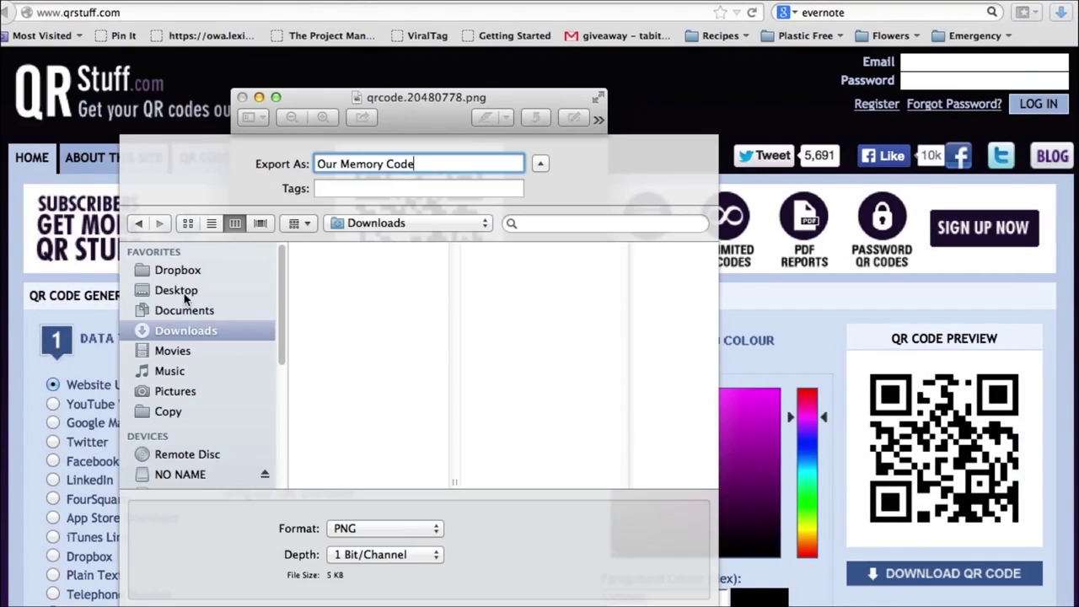
pyautogui.click(183, 290)
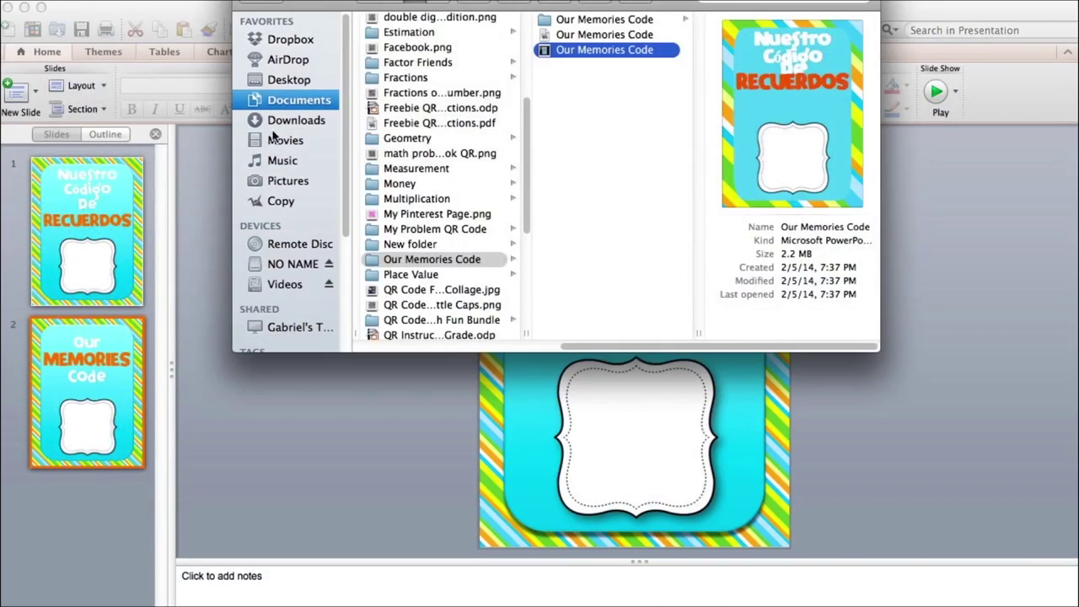
# - Insert the 'Our Memory Code' QR image on slide 2, centred in the white frame
pyautogui.click(291, 79)
pyautogui.moveTo(396, 36); pyautogui.dragTo(727, 469)
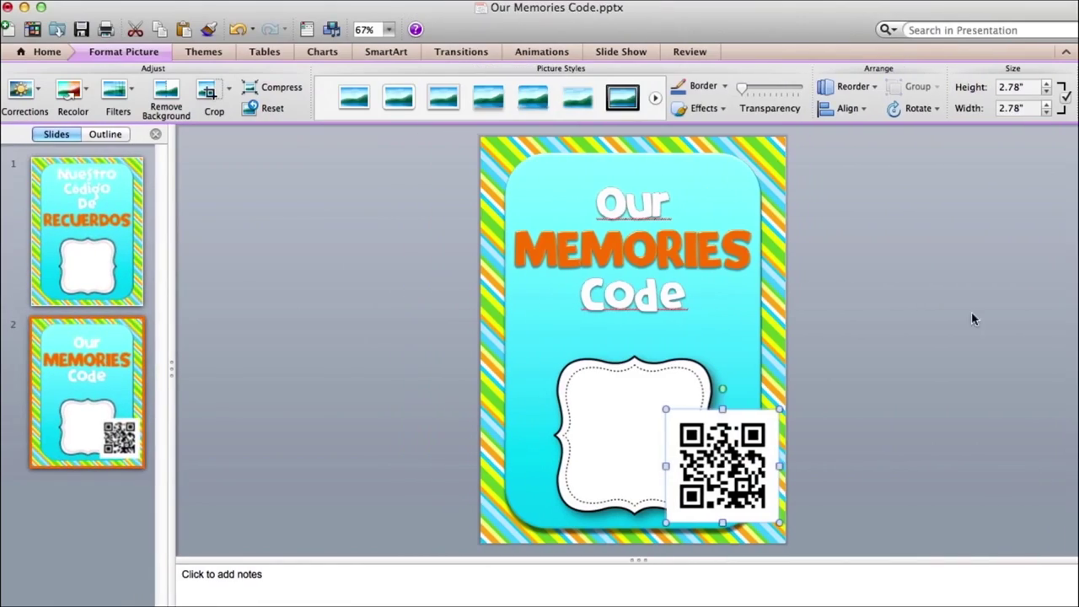
pyautogui.moveTo(725, 455); pyautogui.dragTo(633, 425)
pyautogui.click(919, 421)
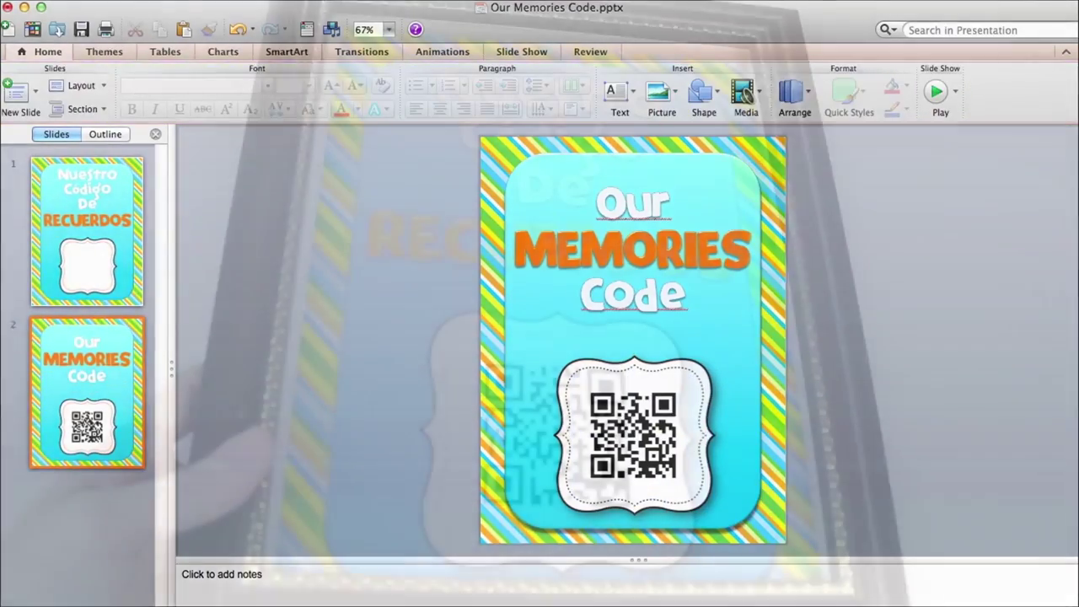